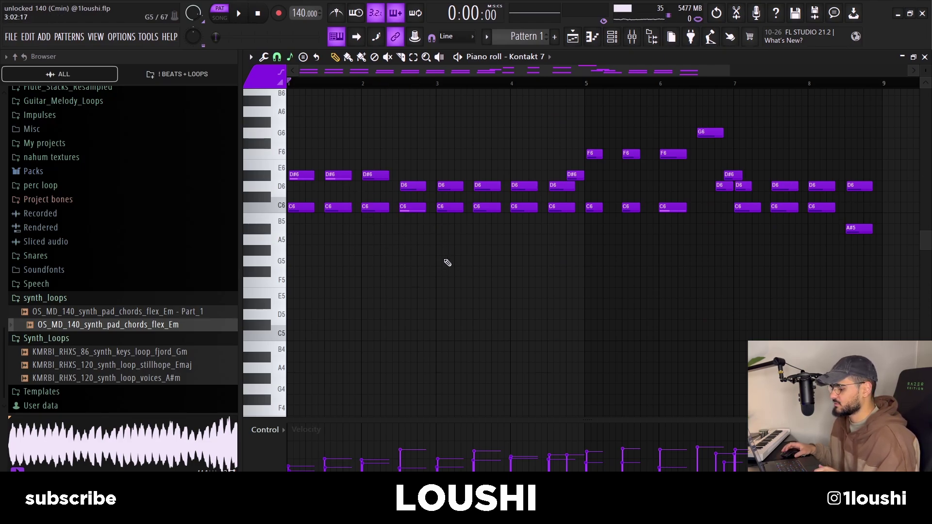
Scroll the Kontakt 7 piano roll up to view the long G6 note above the chords.
{"action": "scroll", "coordinate": [345, 235], "scroll_direction": "up", "scroll_amount": 3}
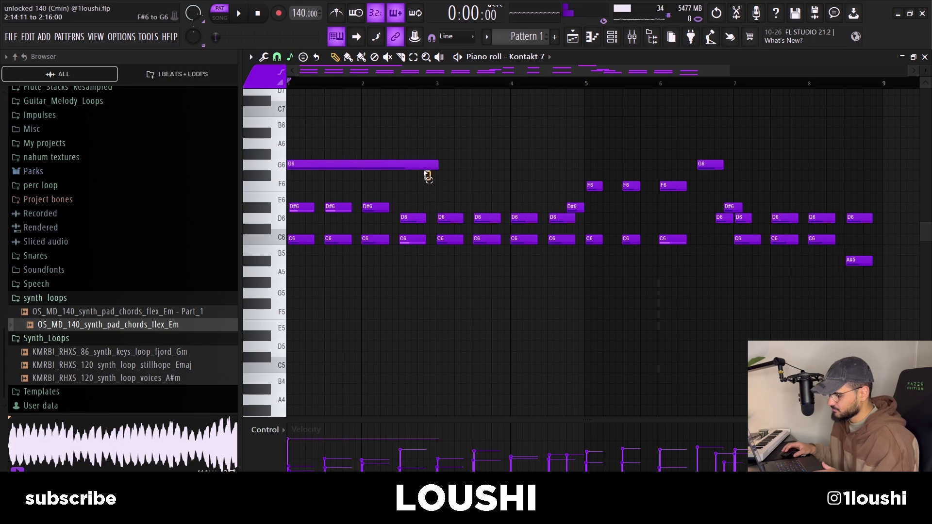
Duplicate the long G6 note and select the first chord's G6, D#6 and C6 notes.
{"action": "key", "text": "ctrl+b"}
{"action": "key", "text": "ctrl+b"}
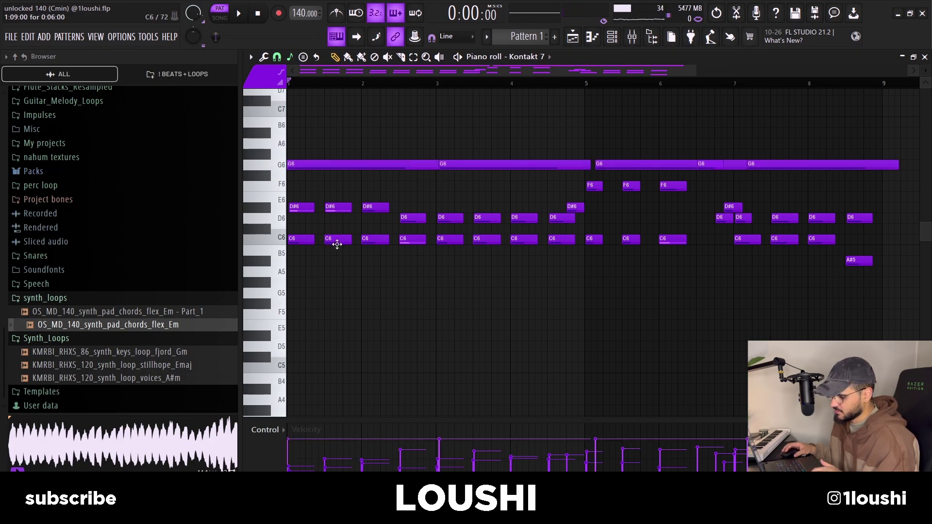
{"action": "left_click_drag", "start_coordinate": [419, 256], "coordinate": [339, 202]}
{"action": "left_click_drag", "start_coordinate": [374, 270], "coordinate": [293, 150]}
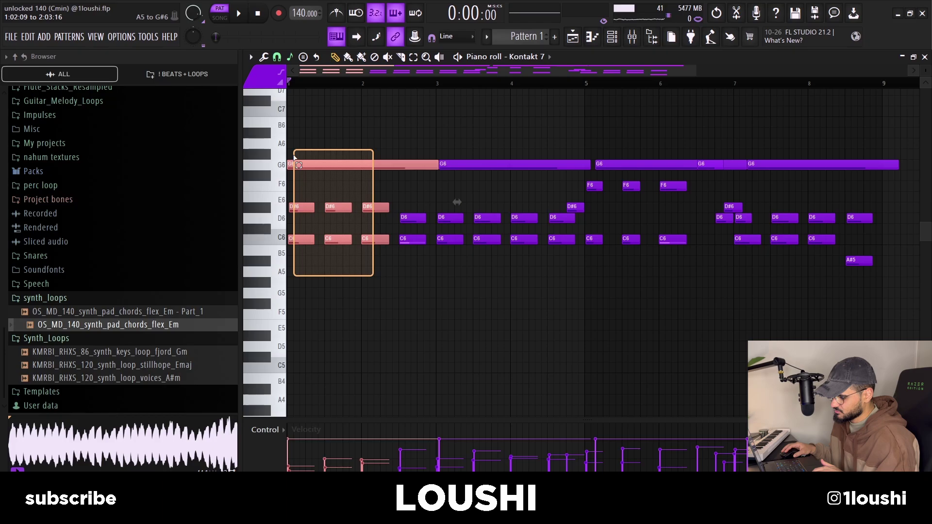
{"action": "left_click", "coordinate": [381, 188]}
Select the chords in bars 3–9 and remove the long G6 notes.
{"action": "left_click_drag", "start_coordinate": [451, 139], "coordinate": [529, 257]}
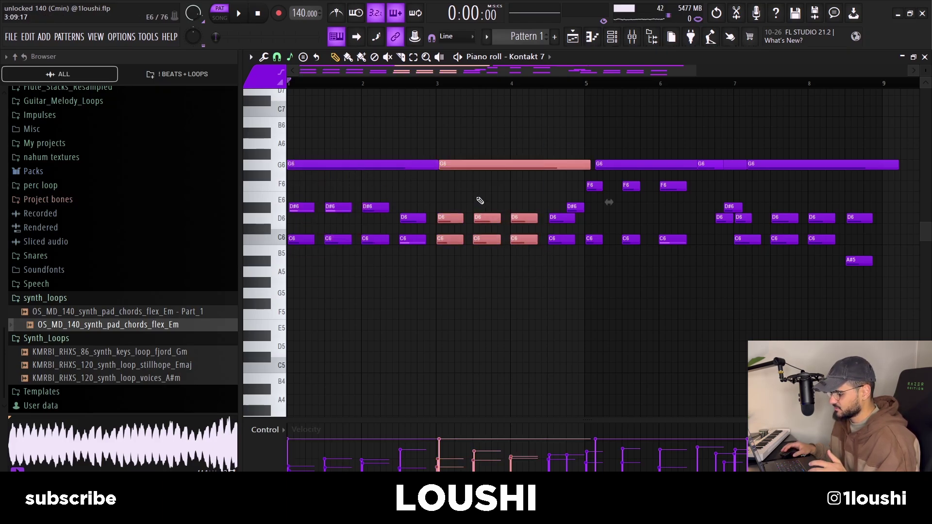
{"action": "left_click_drag", "start_coordinate": [597, 140], "coordinate": [695, 265]}
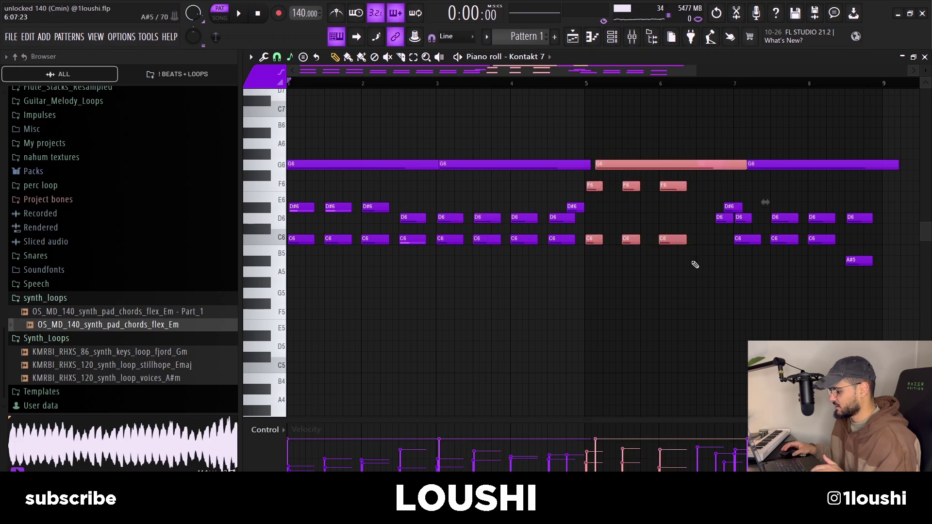
{"action": "left_click_drag", "start_coordinate": [762, 142], "coordinate": [876, 291]}
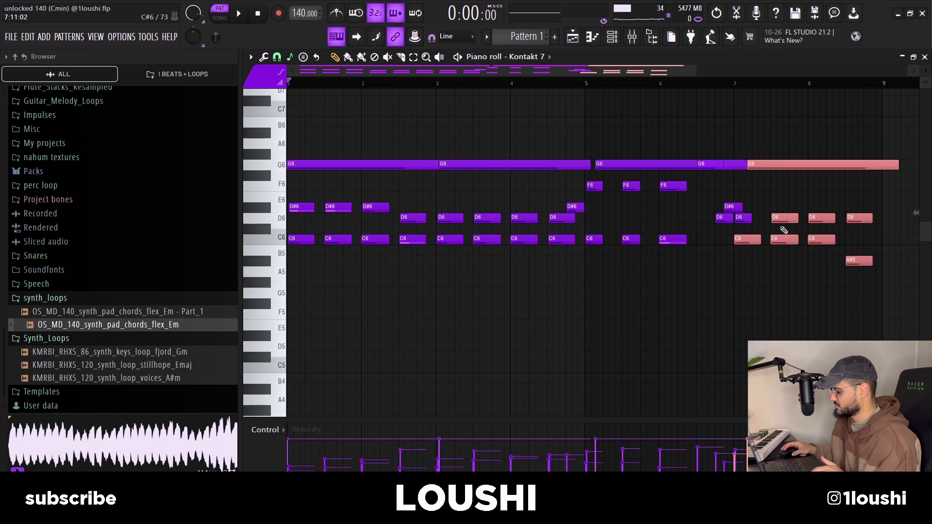
{"action": "key", "text": "ctrl+z"}
{"action": "scroll", "coordinate": [460, 254], "scroll_direction": "down", "scroll_amount": 1}
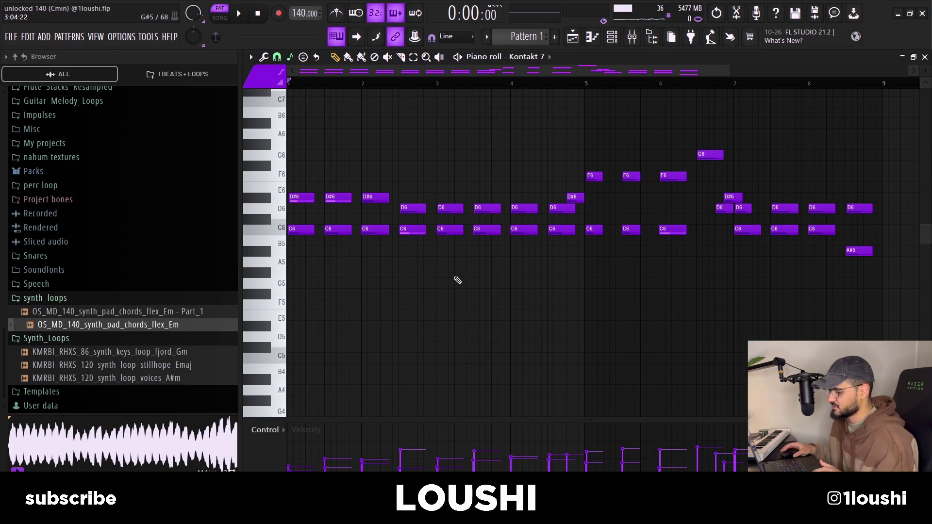
{"action": "scroll", "coordinate": [458, 280], "scroll_direction": "down", "scroll_amount": 3}
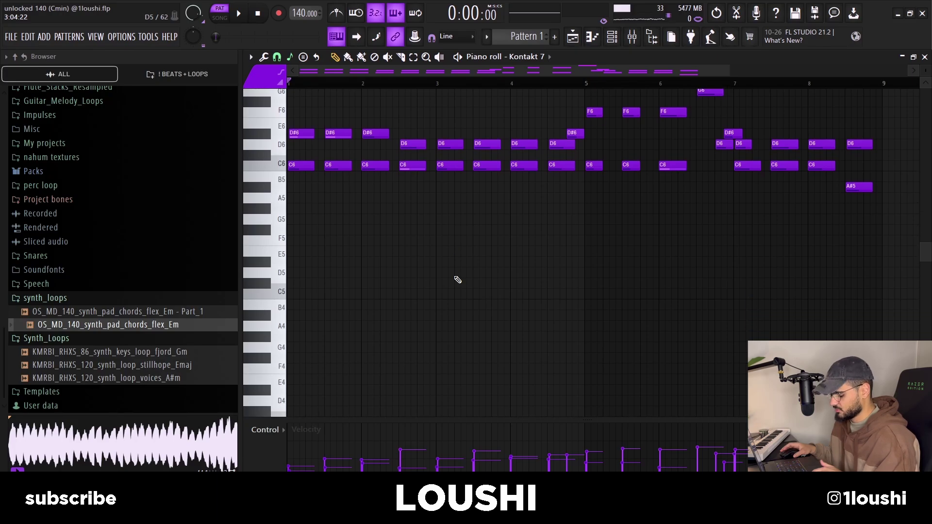
Undo the last note deletion and delete the lower notes after bar 3.
{"action": "scroll", "coordinate": [457, 279], "scroll_direction": "up", "scroll_amount": 2}
{"action": "key", "text": "ctrl+z"}
{"action": "left_click_drag", "start_coordinate": [478, 243], "coordinate": [909, 354]}
{"action": "key", "text": "Delete"}
Repeat the six bar 1–2 G5, D#5 and C5 notes across bars 3–9, then play the pattern.
{"action": "left_click_drag", "start_coordinate": [494, 352], "coordinate": [283, 258]}
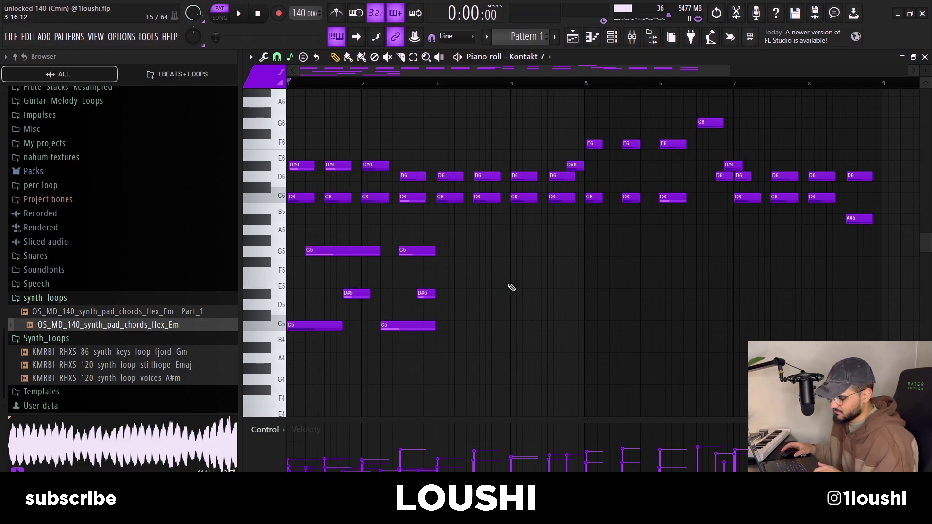
{"action": "left_click", "coordinate": [388, 280]}
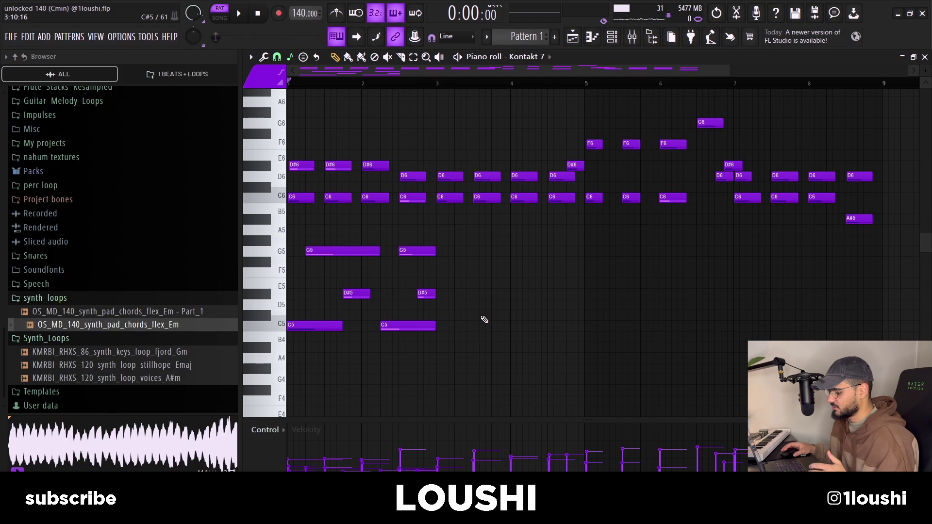
{"action": "left_click_drag", "start_coordinate": [494, 340], "coordinate": [288, 246]}
{"action": "key", "text": "ctrl+b"}
{"action": "key", "text": "ctrl+b"}
{"action": "key", "text": "ctrl+b"}
{"action": "left_click", "coordinate": [614, 368]}
{"action": "key", "text": "space"}
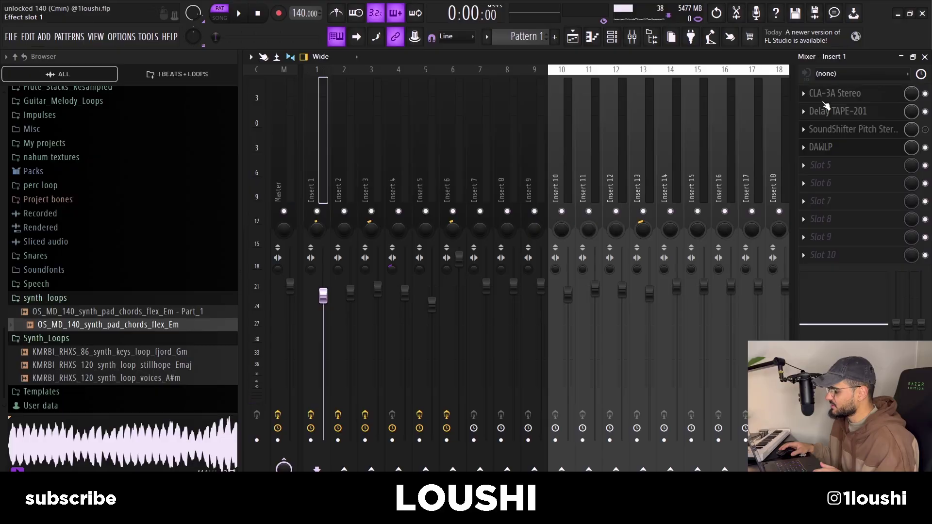
Open Insert 1's CLA-3A Stereo, Delay TAPE-201 and DAWLP effect windows in turn.
{"action": "left_click", "coordinate": [847, 95]}
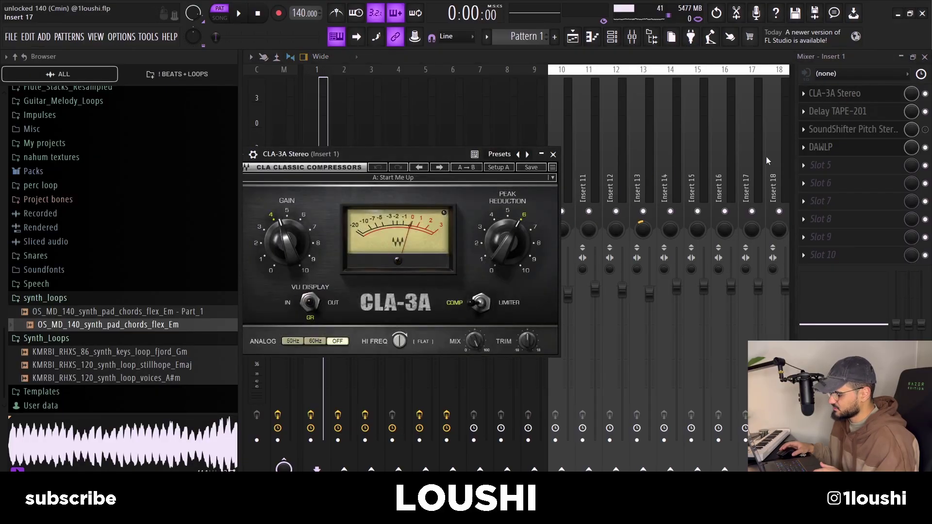
{"action": "left_click", "coordinate": [837, 111]}
{"action": "left_click", "coordinate": [824, 147]}
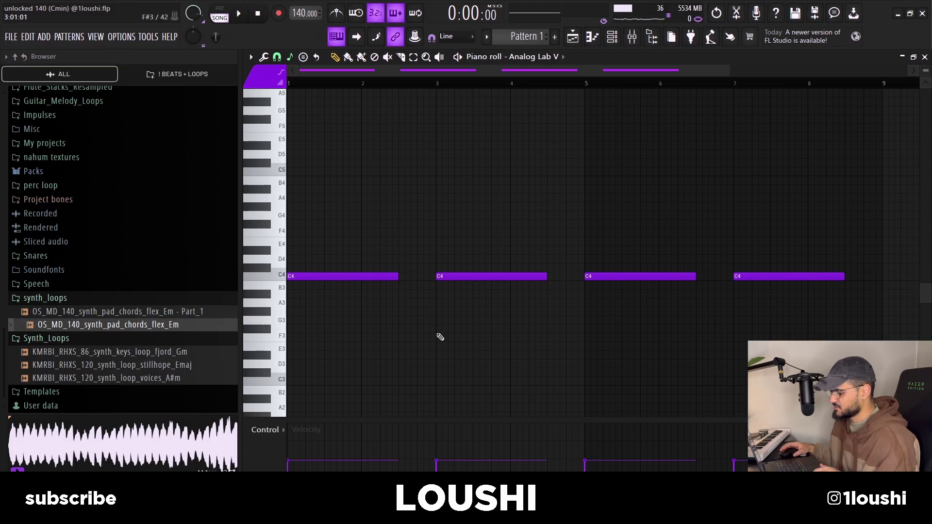
Bring up the Analog Lab V #2 window with the clutch preset and move it higher on screen.
{"action": "scroll", "coordinate": [443, 345], "scroll_direction": "up", "scroll_amount": 1}
{"action": "key", "text": "F6"}
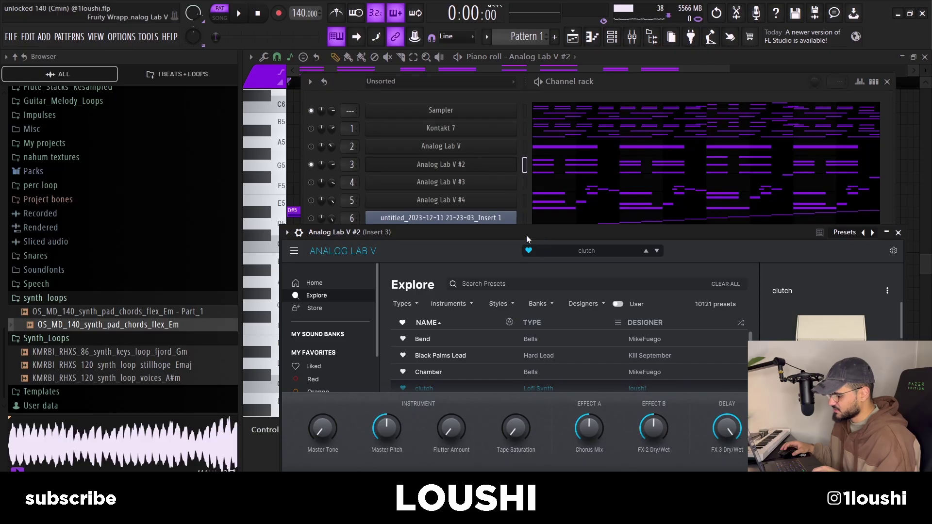
{"action": "left_click_drag", "start_coordinate": [526, 237], "coordinate": [505, 95]}
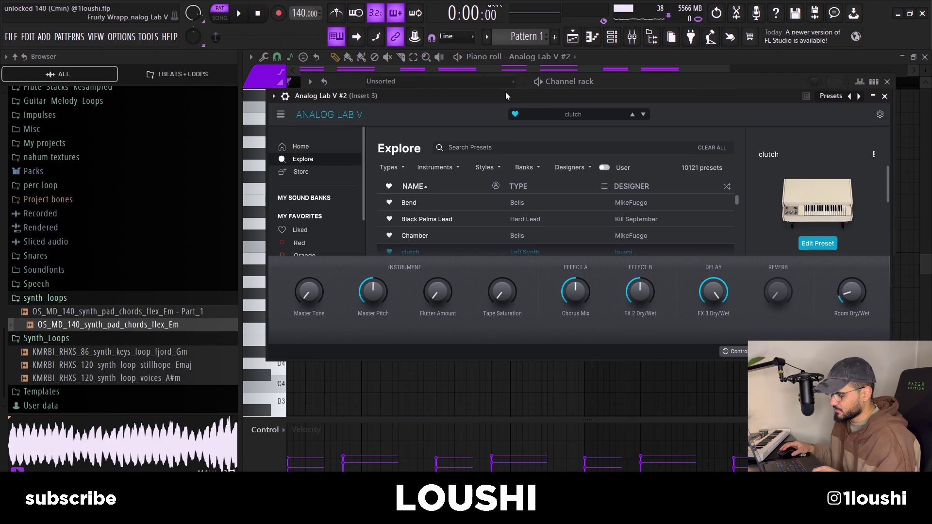
Enlarge the Analog Lab V window, then try shifting the two G4 notes up an octave and back.
{"action": "left_click_drag", "start_coordinate": [869, 330], "coordinate": [870, 461]}
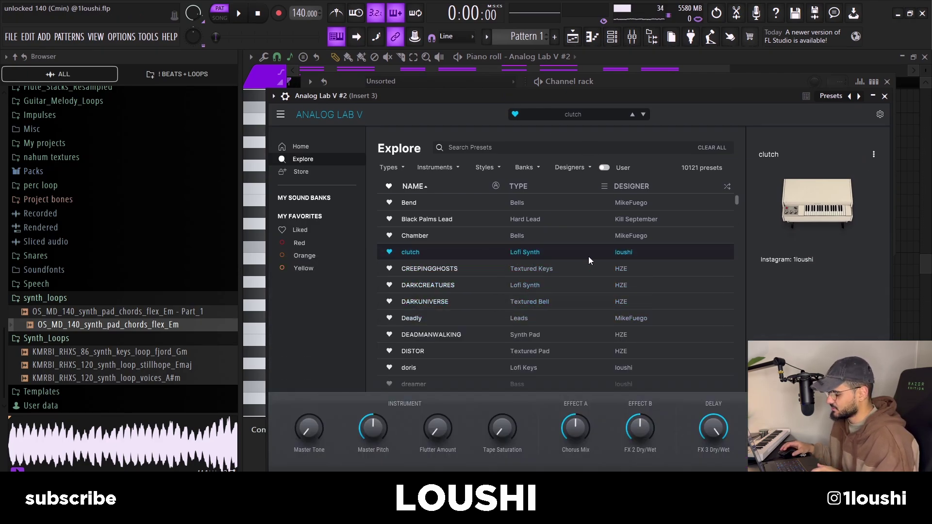
{"action": "key", "text": "F7"}
{"action": "scroll", "coordinate": [301, 204], "scroll_direction": "down", "scroll_amount": 1}
{"action": "left_click_drag", "start_coordinate": [293, 191], "coordinate": [349, 213]}
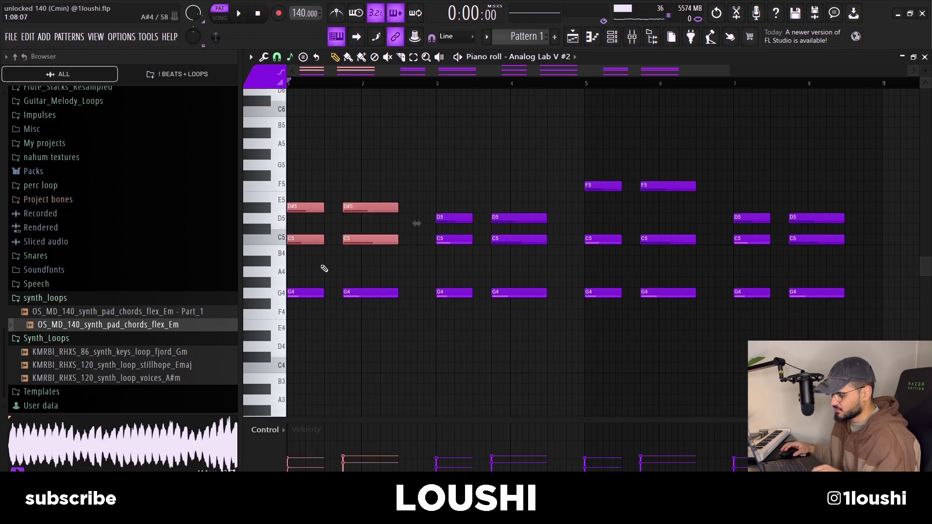
{"action": "left_click_drag", "start_coordinate": [312, 267], "coordinate": [358, 295]}
{"action": "key", "text": "ctrl+Up"}
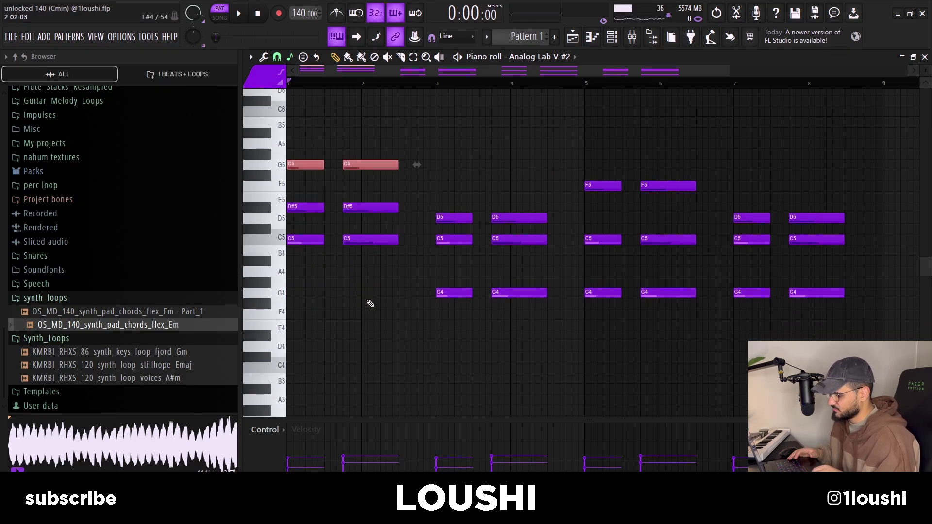
{"action": "key", "text": "ctrl+Down"}
Paste the copied melody notes, transpose them down five semitones, and switch to the Playlist.
{"action": "left_click_drag", "start_coordinate": [422, 194], "coordinate": [549, 320]}
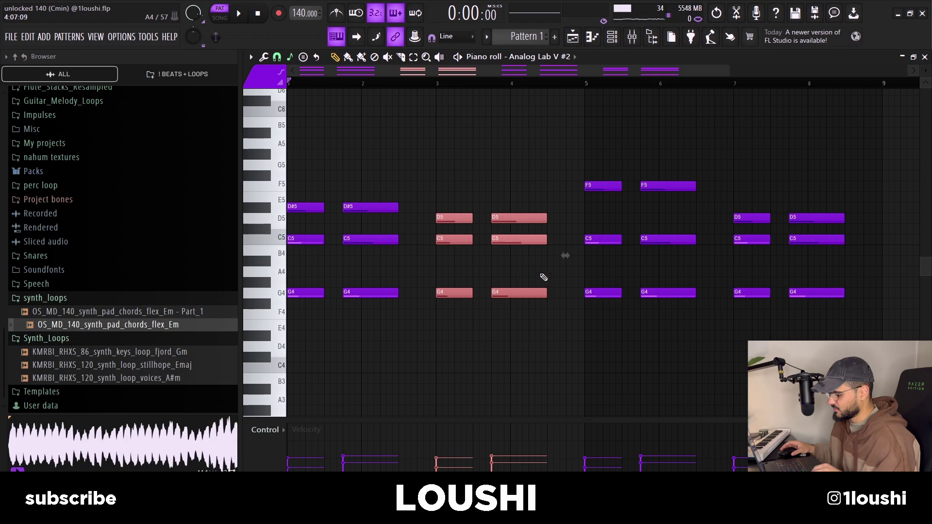
{"action": "left_click_drag", "start_coordinate": [441, 204], "coordinate": [464, 222]}
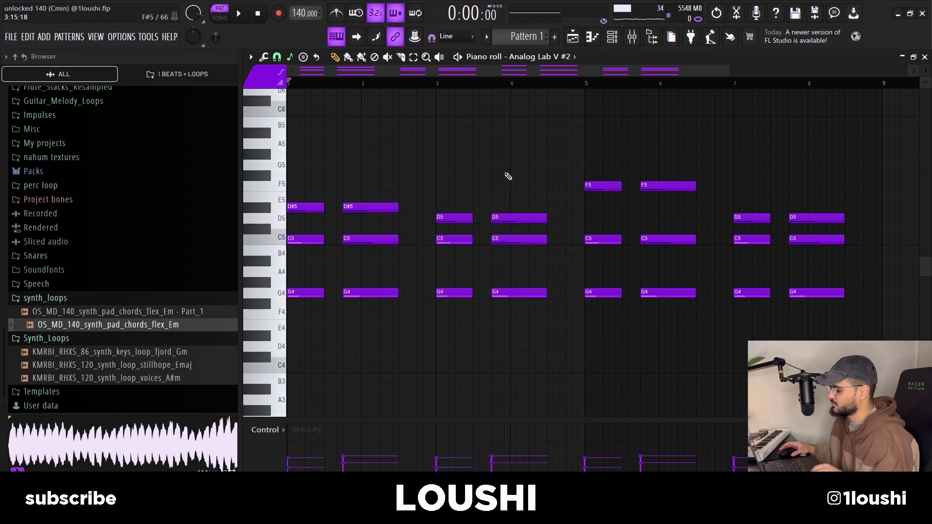
{"action": "key", "text": "ctrl+v"}
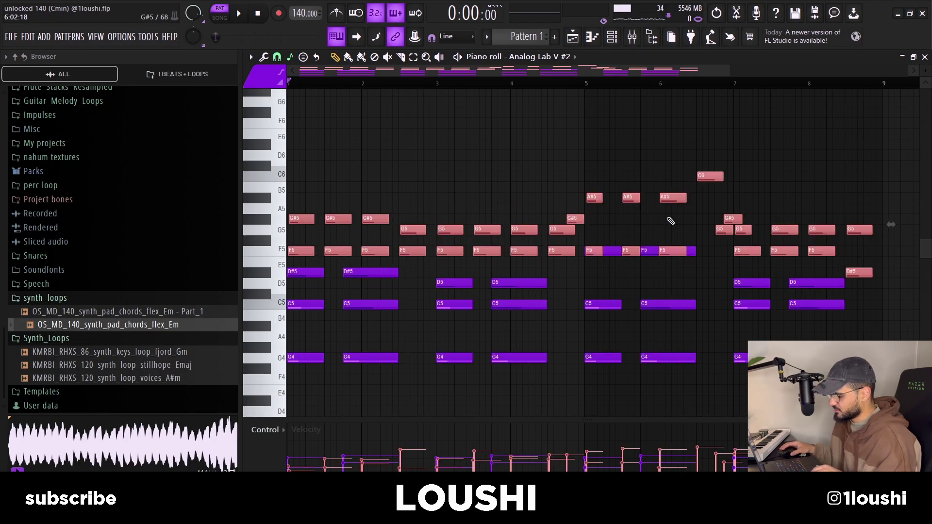
{"action": "key", "text": "Down"}
{"action": "key", "text": "Down"}
{"action": "key", "text": "Down"}
{"action": "key", "text": "Down"}
{"action": "key", "text": "Down"}
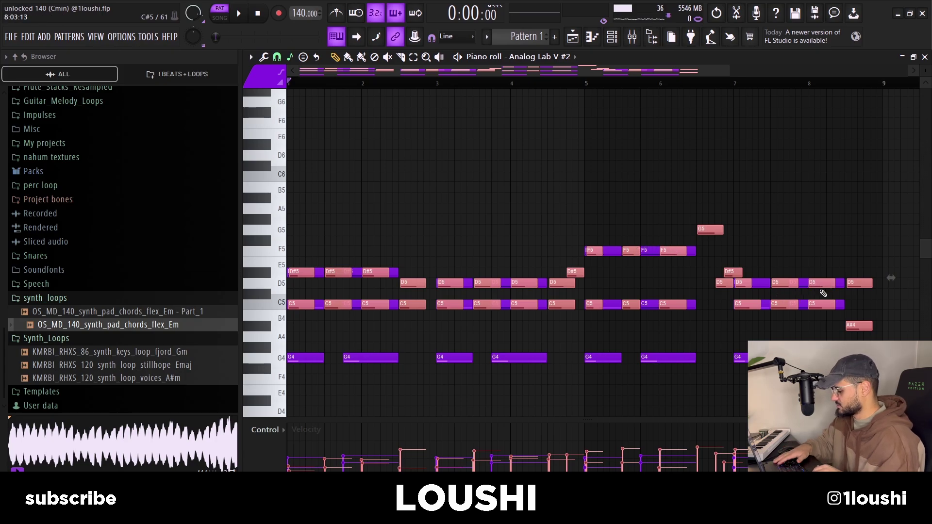
{"action": "key", "text": "F5"}
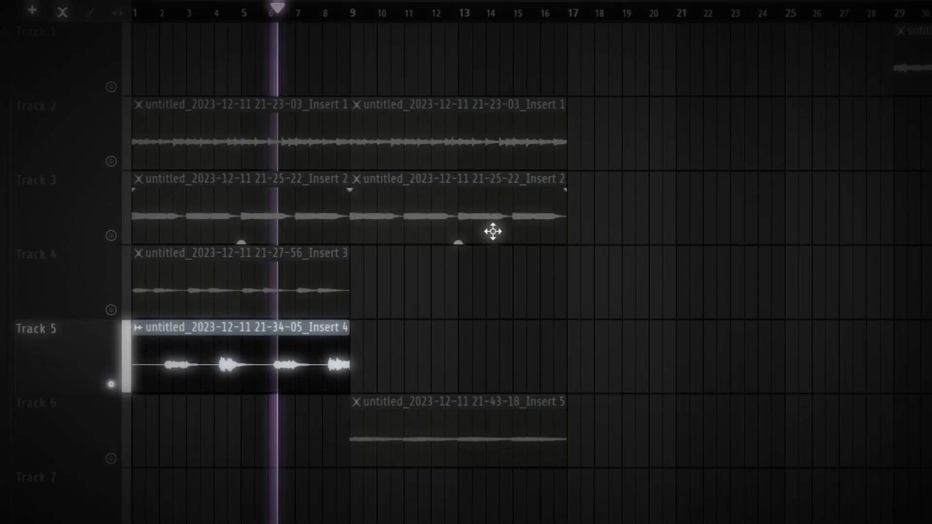
Stop playback of the arrangement.
{"action": "key", "text": "space"}
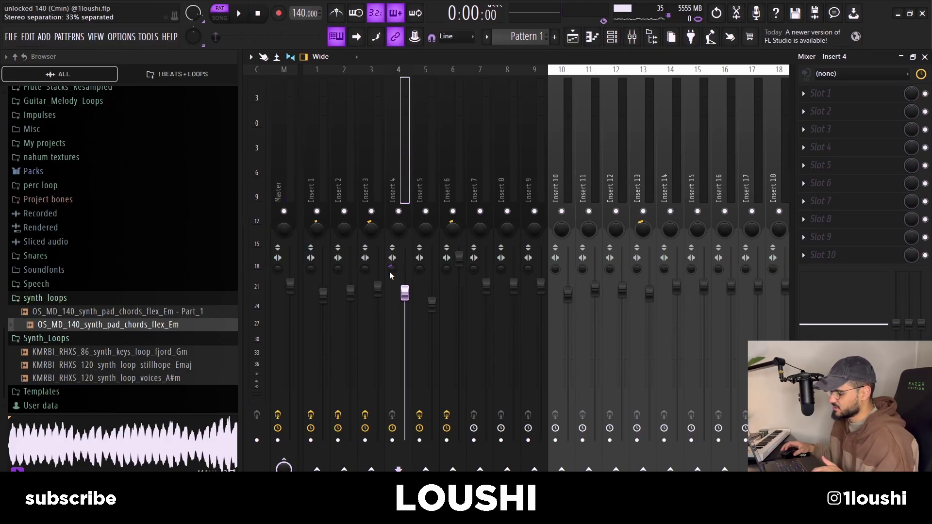
Return to the Playlist and unmute Track 5.
{"action": "key", "text": "F5"}
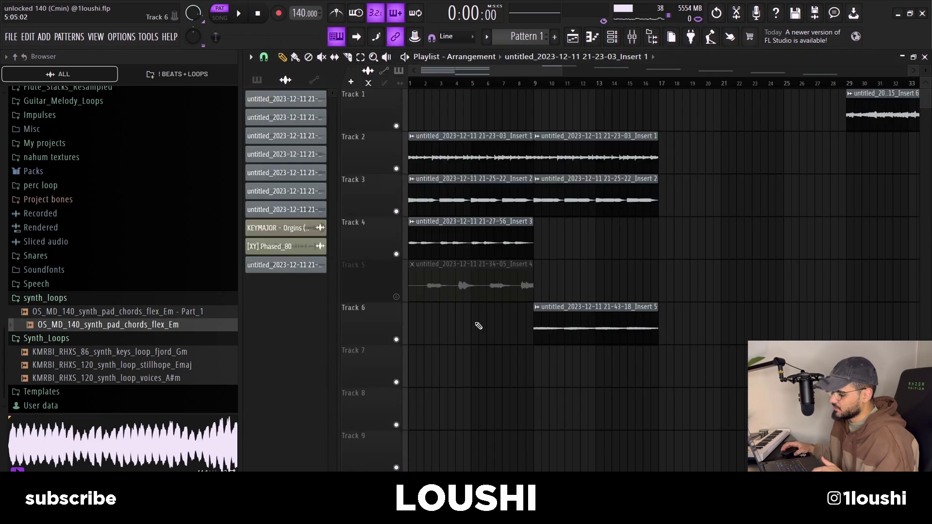
{"action": "left_click", "coordinate": [396, 297]}
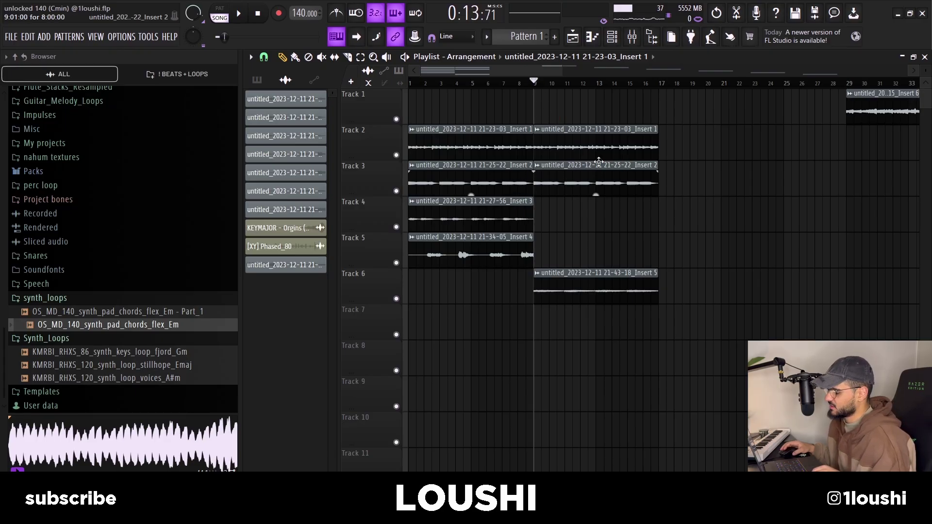
Solo Track 2, then Track 3, stop playback, and solo Track 6.
{"action": "right_click", "coordinate": [396, 154]}
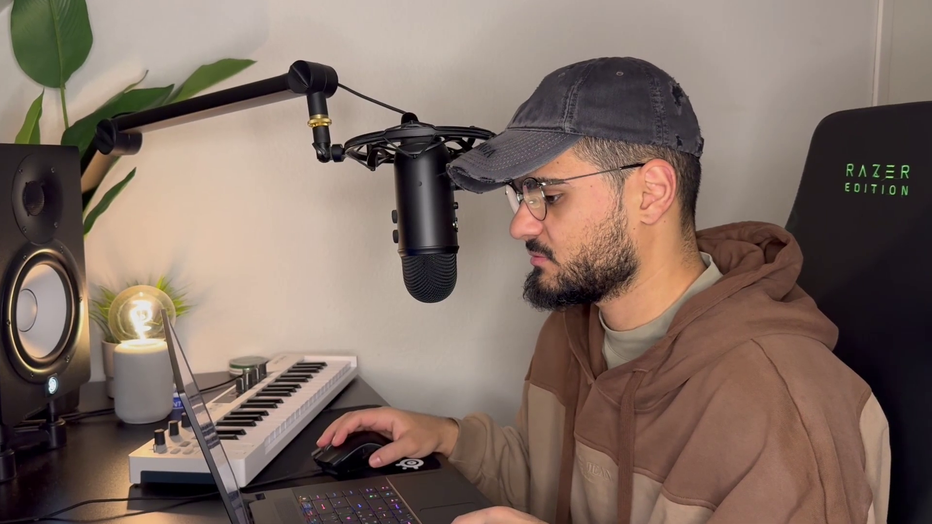
{"action": "right_click", "coordinate": [396, 191]}
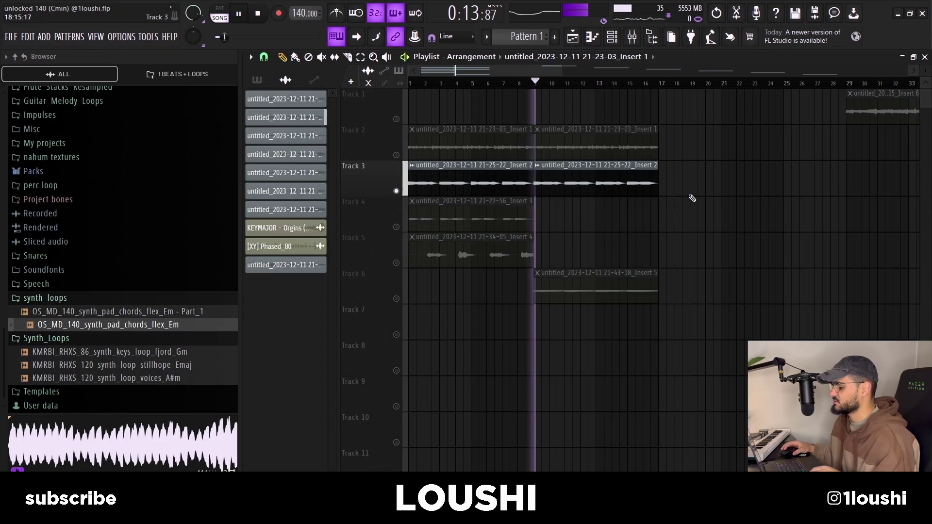
{"action": "key", "text": "space"}
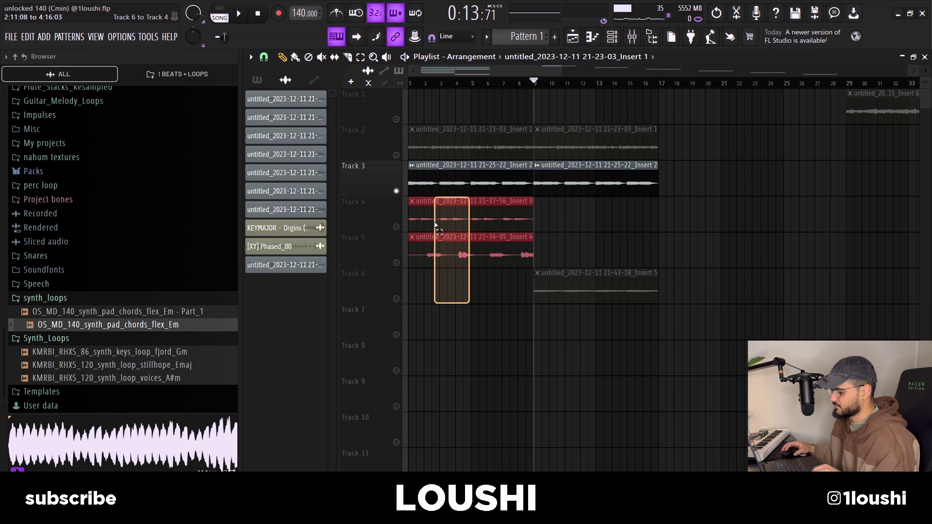
{"action": "right_click", "coordinate": [396, 299]}
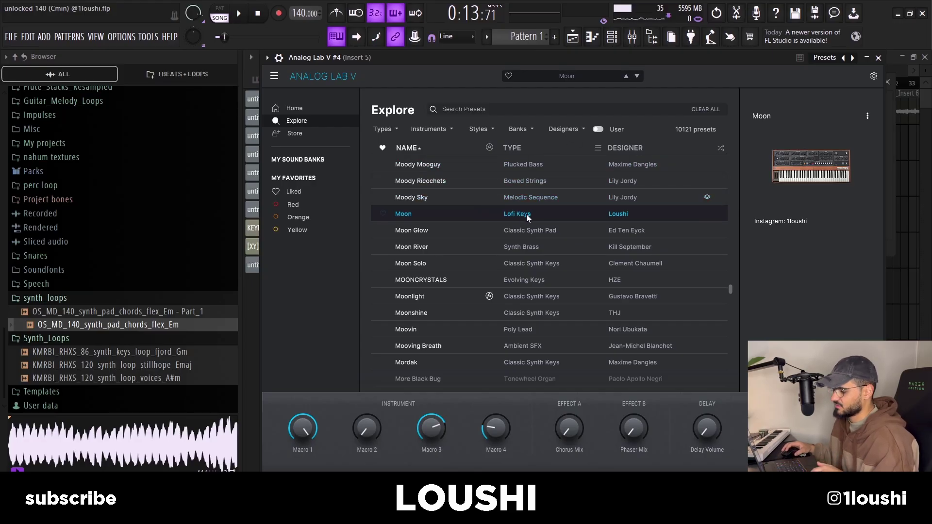
Open the Analog Lab V #4 piano roll and select the chords in bars 1, 3, 5 and 7.
{"action": "key", "text": "F7"}
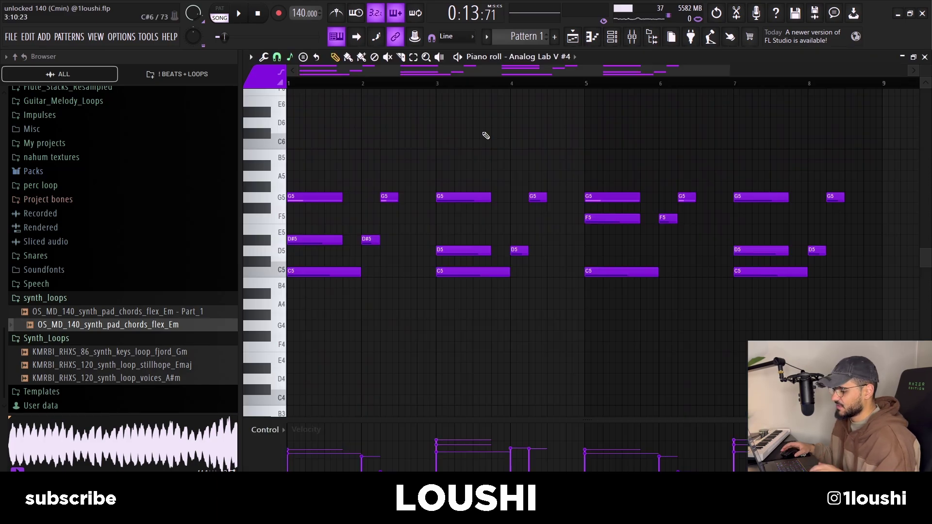
{"action": "left_click_drag", "start_coordinate": [324, 298], "coordinate": [297, 169]}
{"action": "left_click_drag", "start_coordinate": [418, 256], "coordinate": [476, 274]}
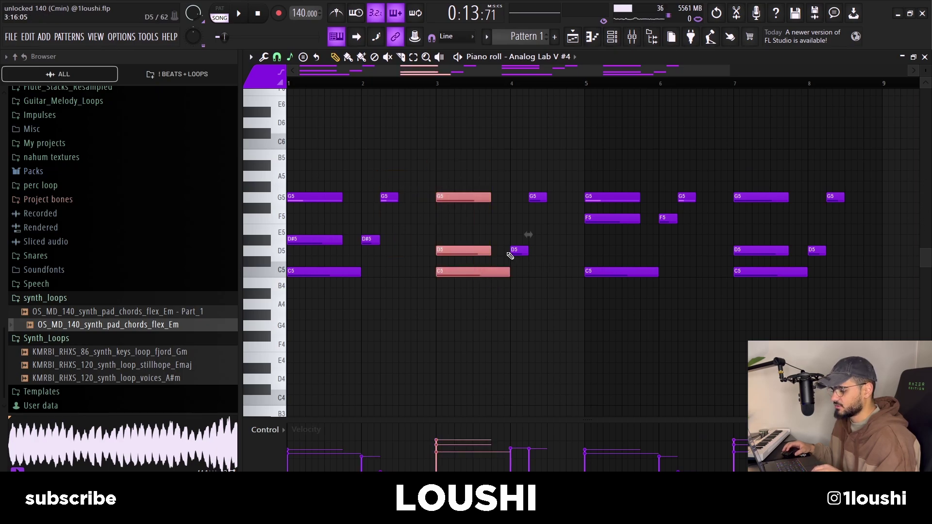
{"action": "left_click_drag", "start_coordinate": [632, 314], "coordinate": [585, 174]}
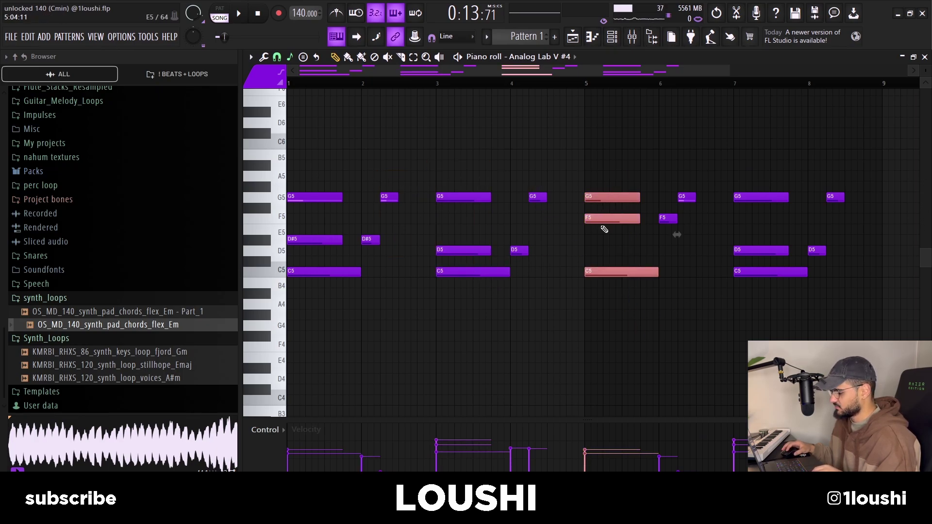
{"action": "left_click_drag", "start_coordinate": [735, 154], "coordinate": [769, 284]}
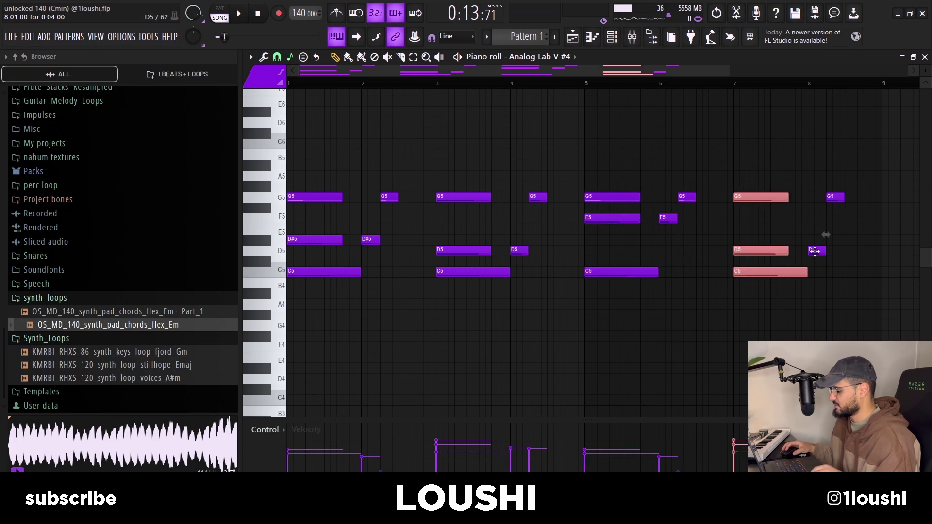